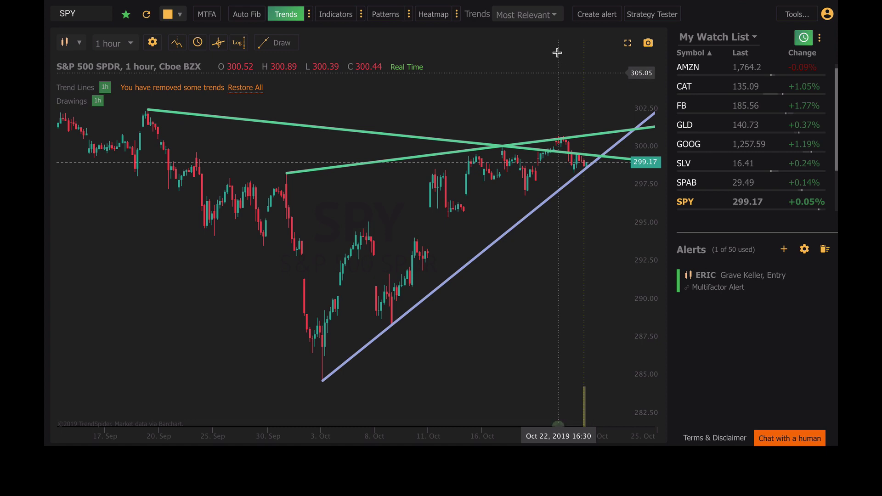
Lock the support line joining the late-August and early-October lows using the More Lines filter, and return the trend filter to Most Relevant
click(552, 16)
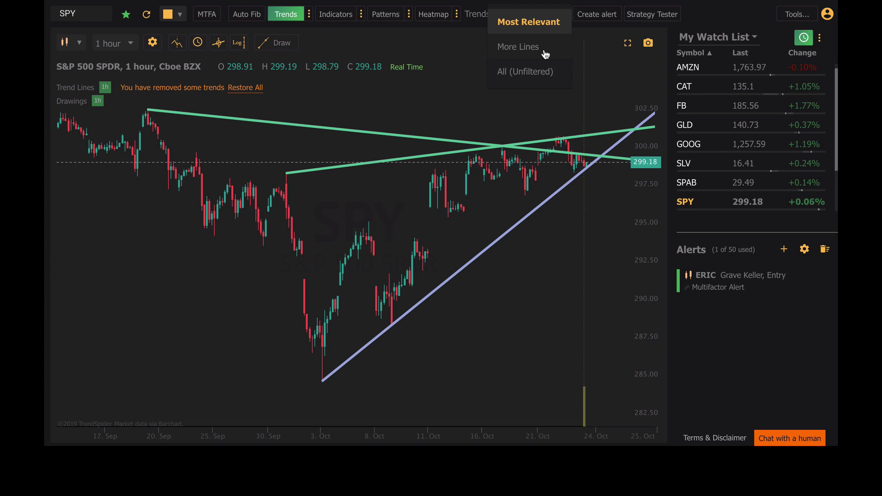
click(545, 50)
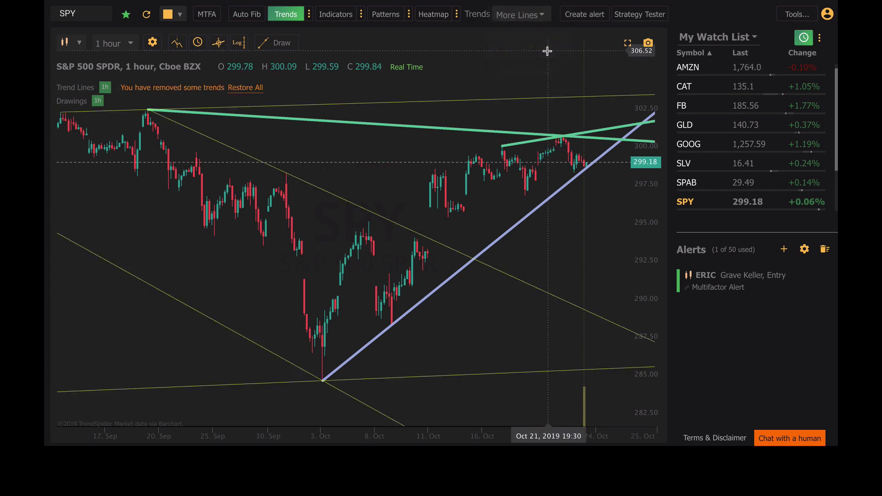
scroll(551, 63, down, 3)
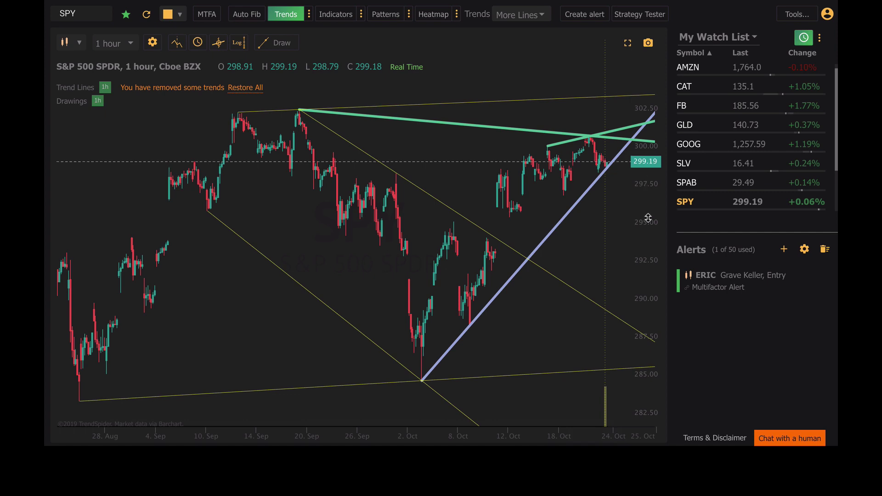
drag(647, 218, 614, 295)
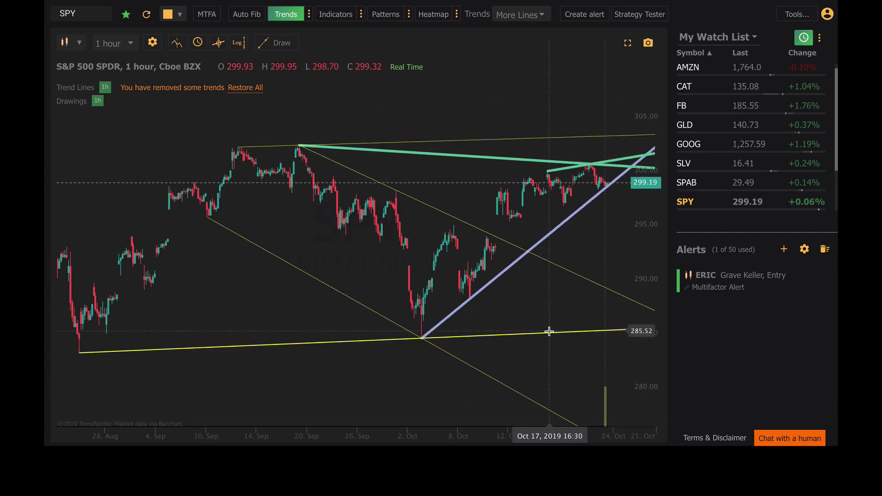
click(531, 24)
click(529, 22)
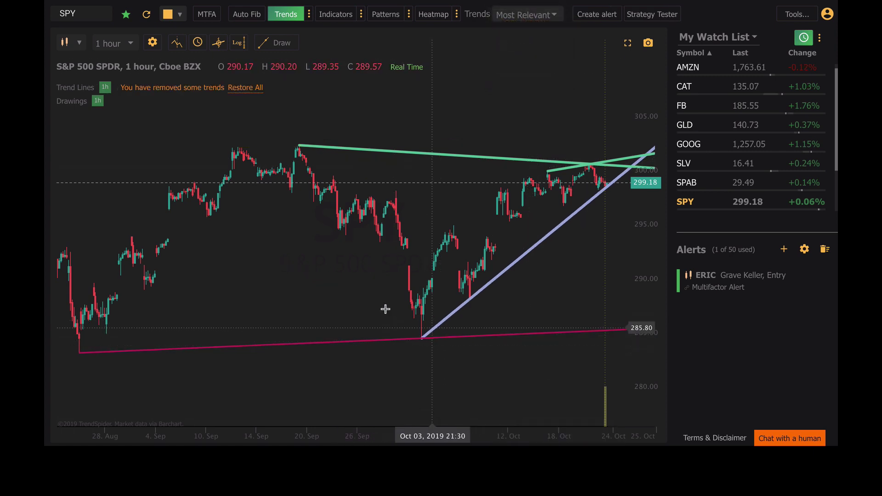
Lock the resistance line across the September highs using the All (Unfiltered) filter, and return the trend filter to Most Relevant
click(550, 16)
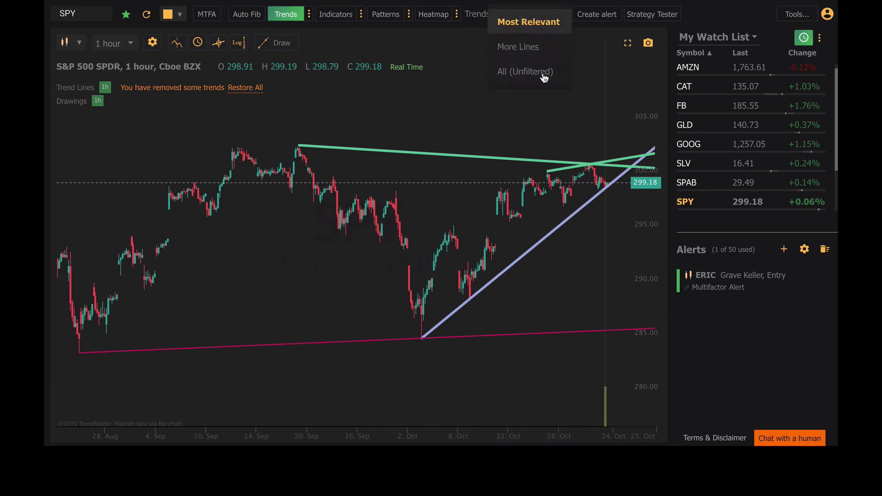
click(543, 73)
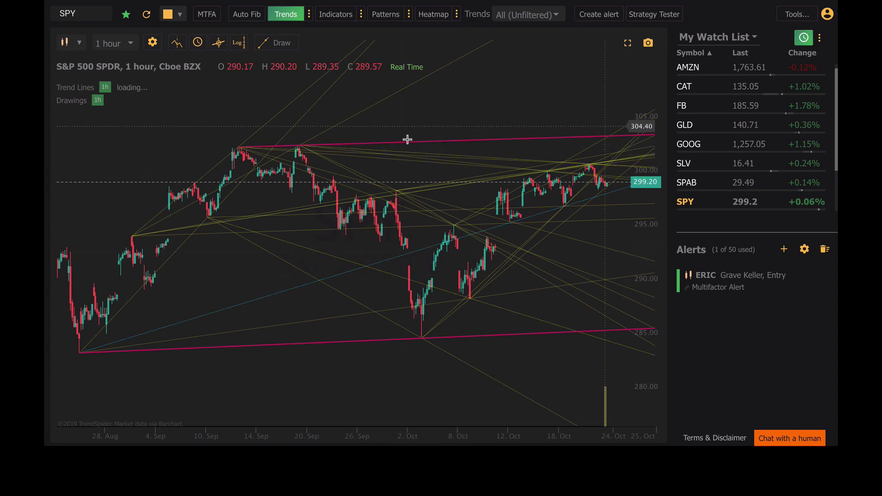
click(551, 15)
click(549, 23)
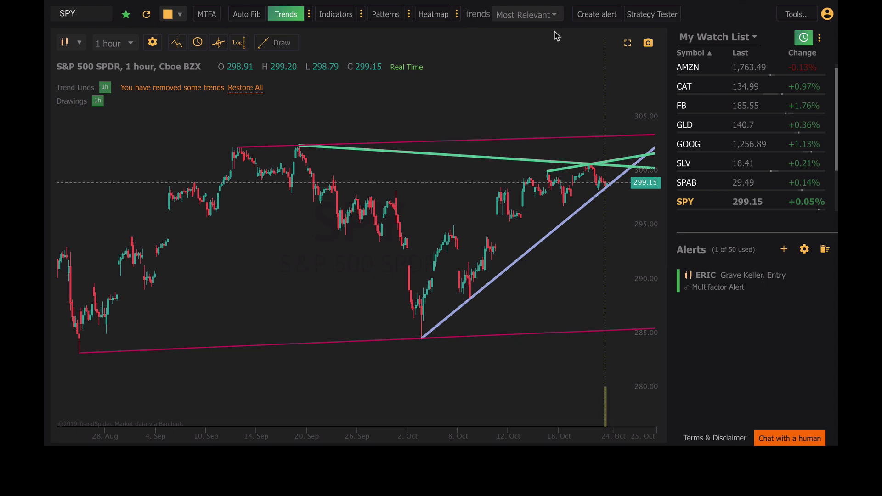
Examine the available trend analysis types, keeping Original, and clear the two locked trend lines from the chart
click(309, 15)
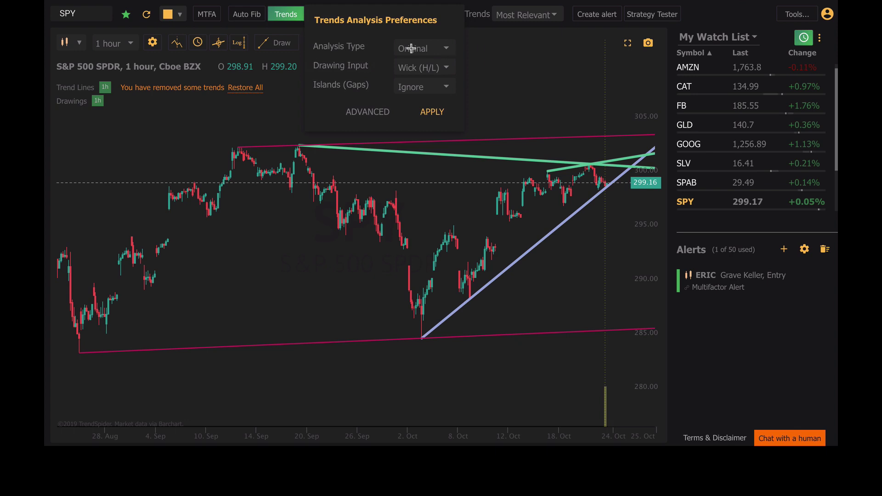
click(310, 17)
click(440, 53)
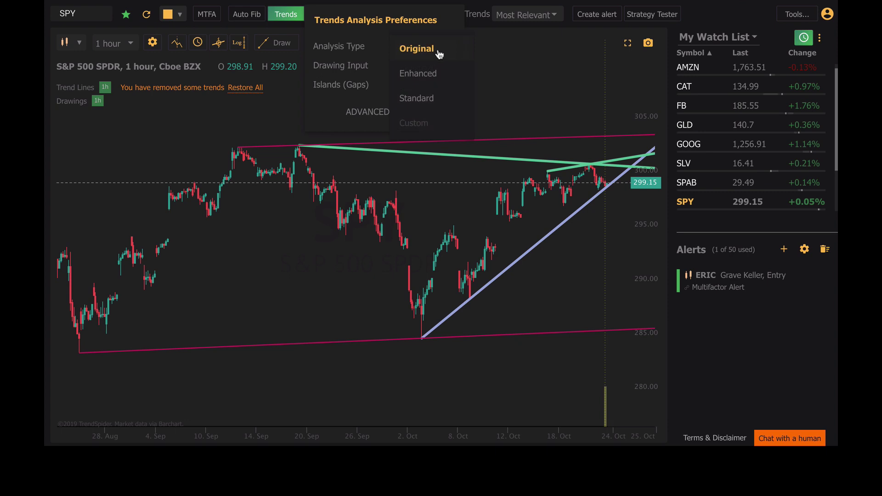
click(438, 52)
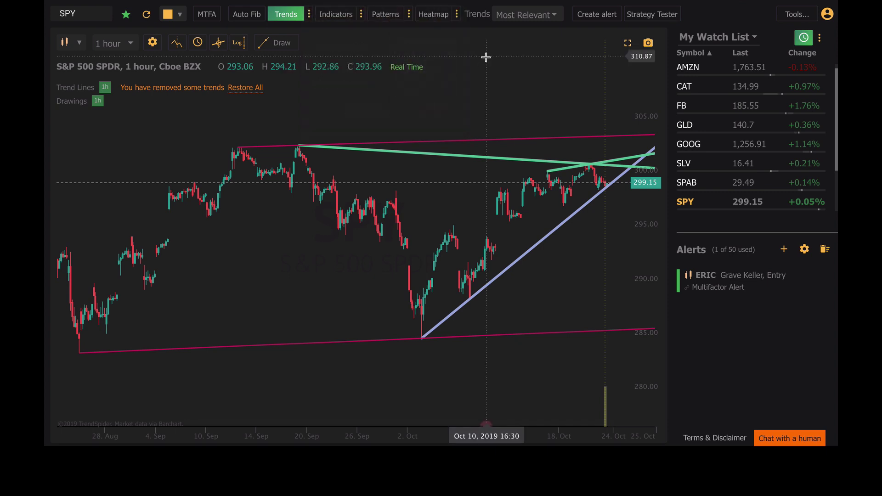
click(327, 338)
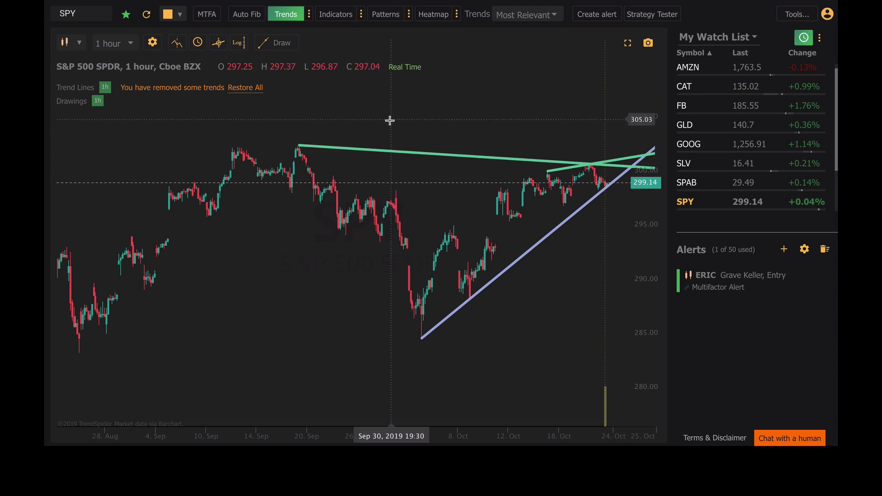
Set the trend analysis type to Enhanced and apply it to the chart
click(309, 15)
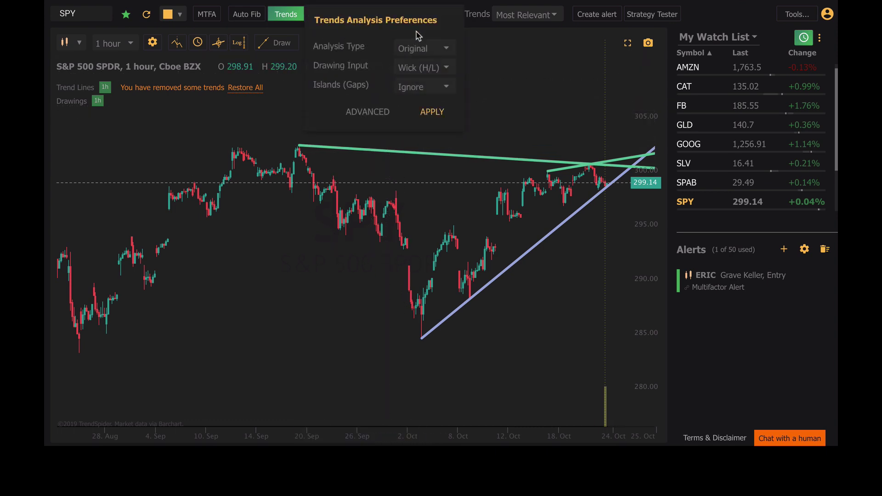
click(438, 53)
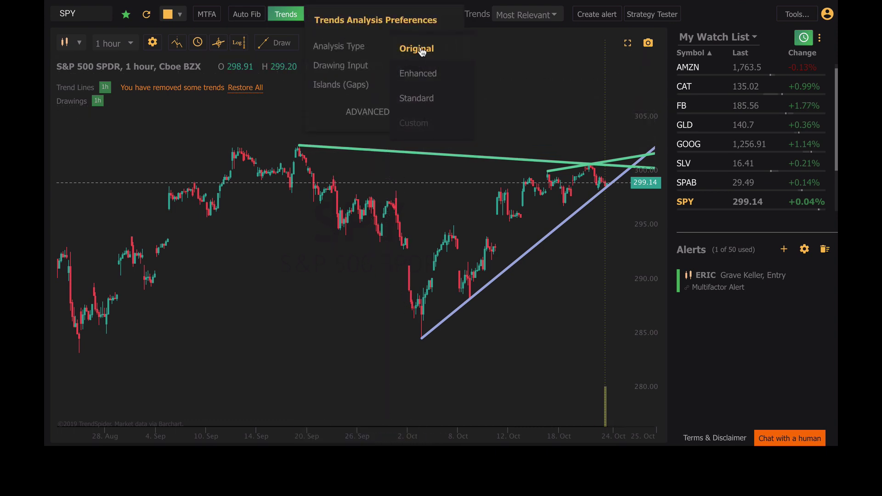
click(427, 76)
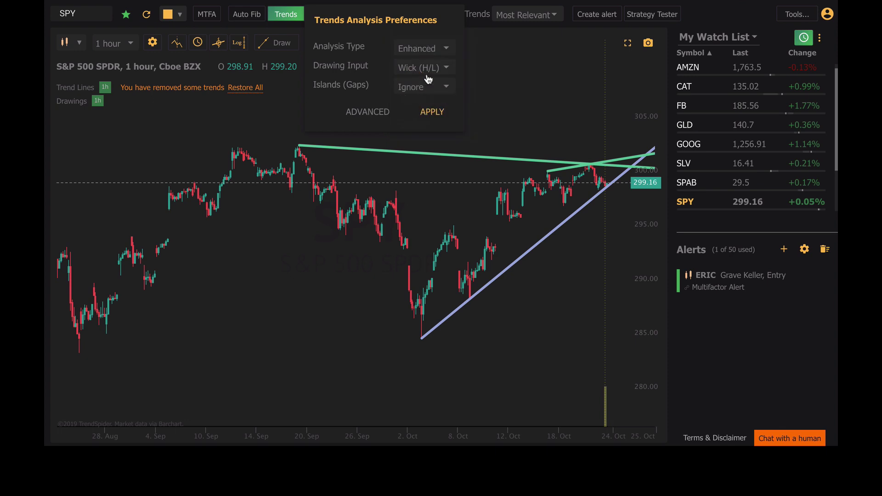
click(440, 117)
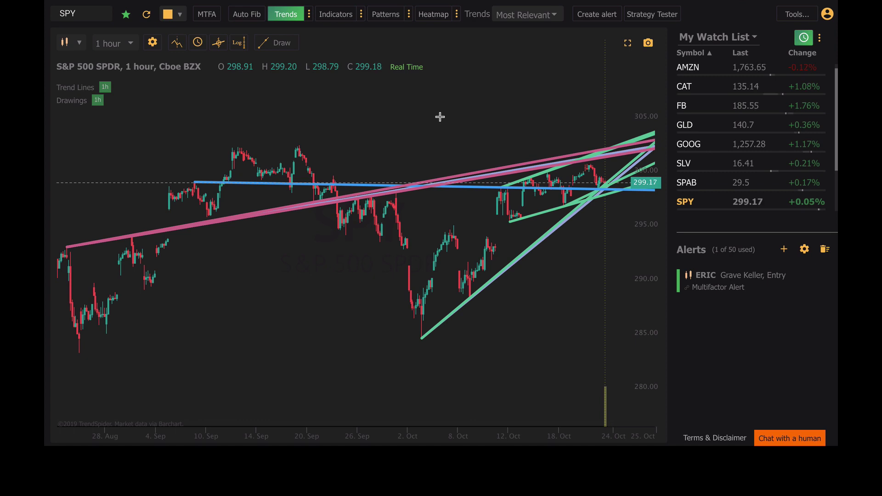
Remove the flat blue and steep green trend lines, plus all trend lines related to the long pink one
key(Delete)
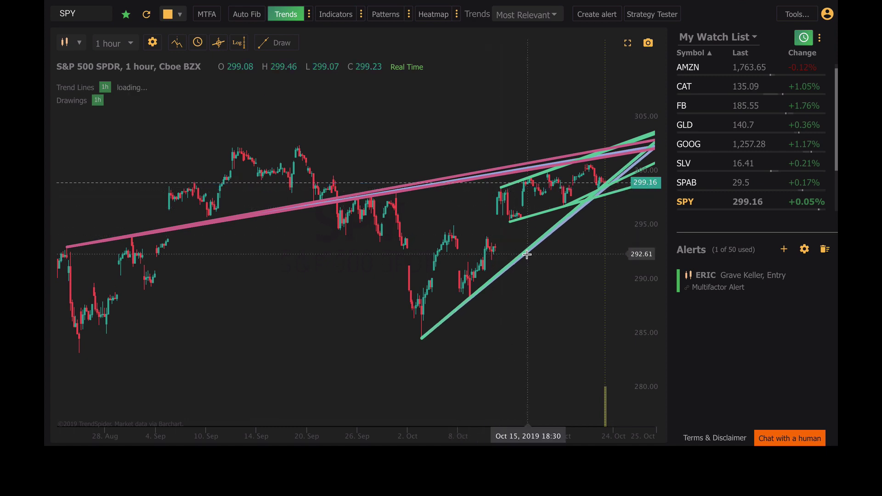
right_click(302, 209)
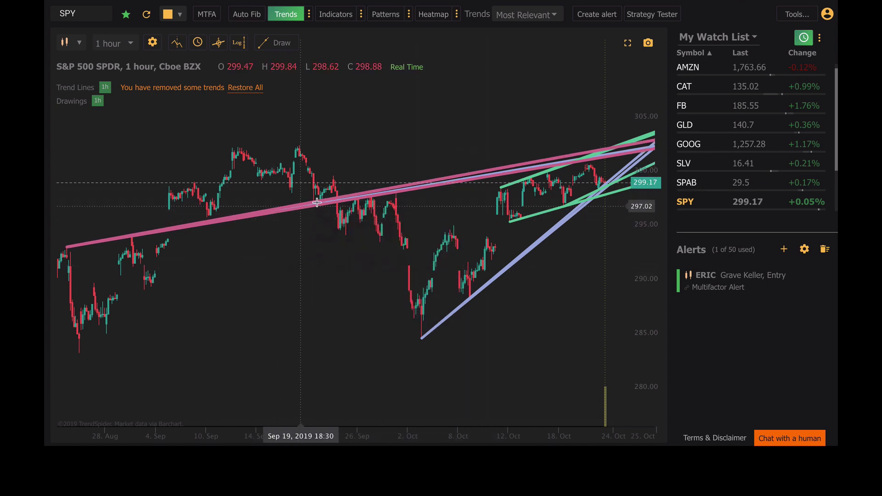
right_click(280, 209)
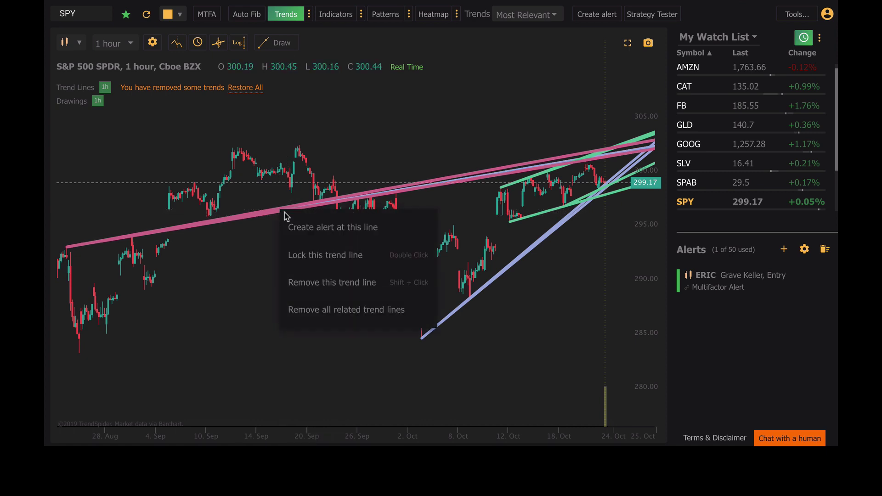
click(363, 310)
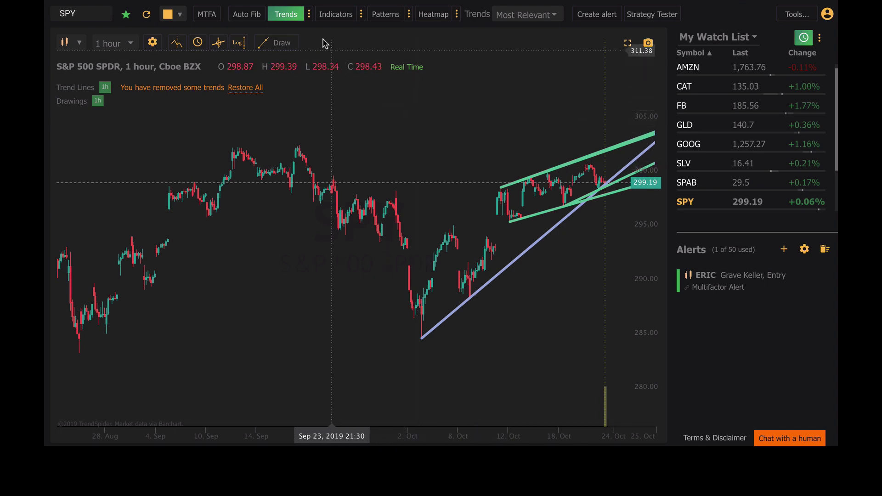
Set the trend analysis type to Standard and apply it to the chart
click(309, 13)
click(444, 49)
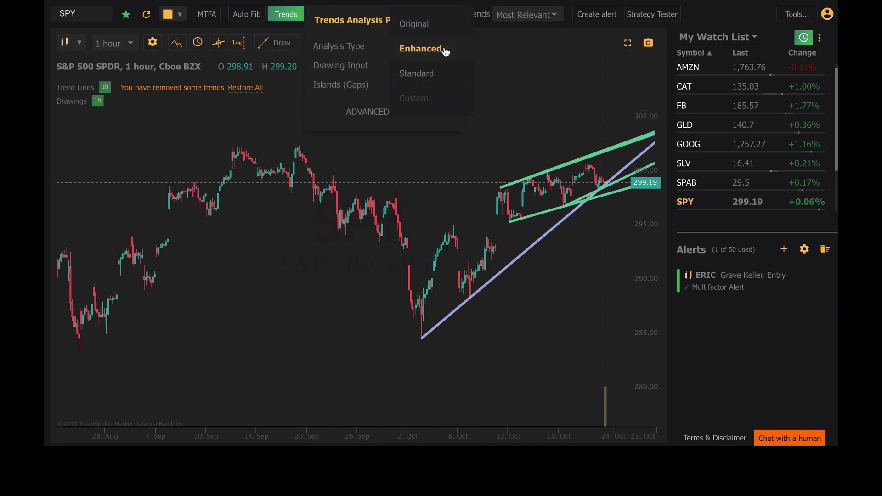
click(446, 75)
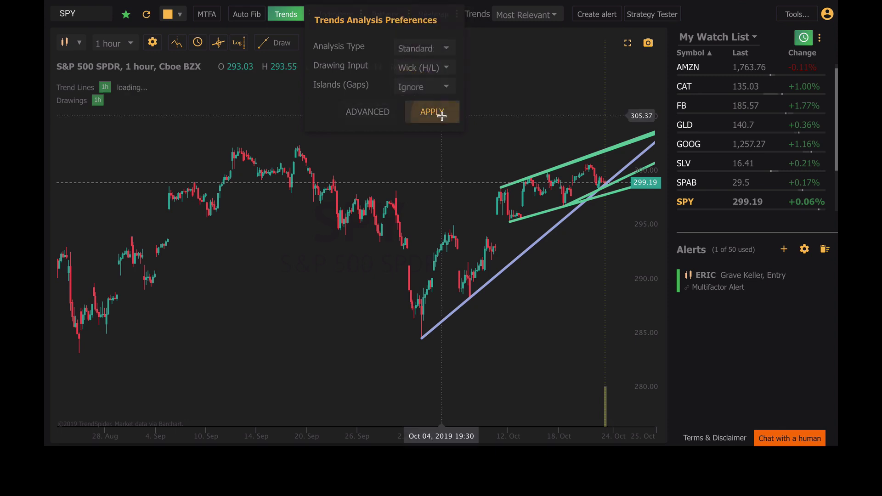
click(442, 115)
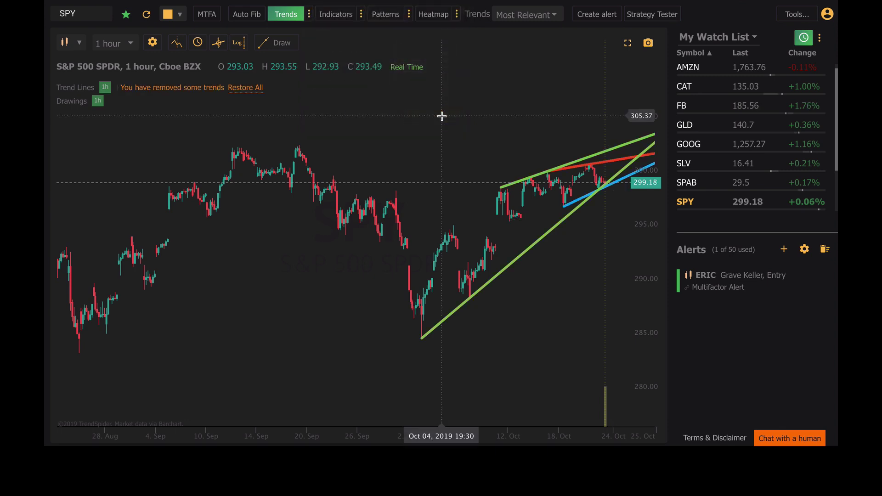
Remove the rising support lines below the recent price, and restore all removed trend lines
click(246, 87)
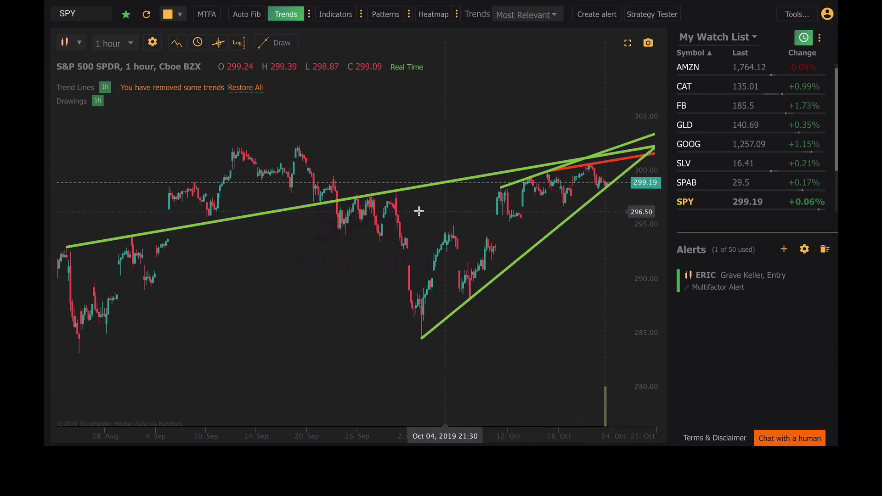
click(564, 221)
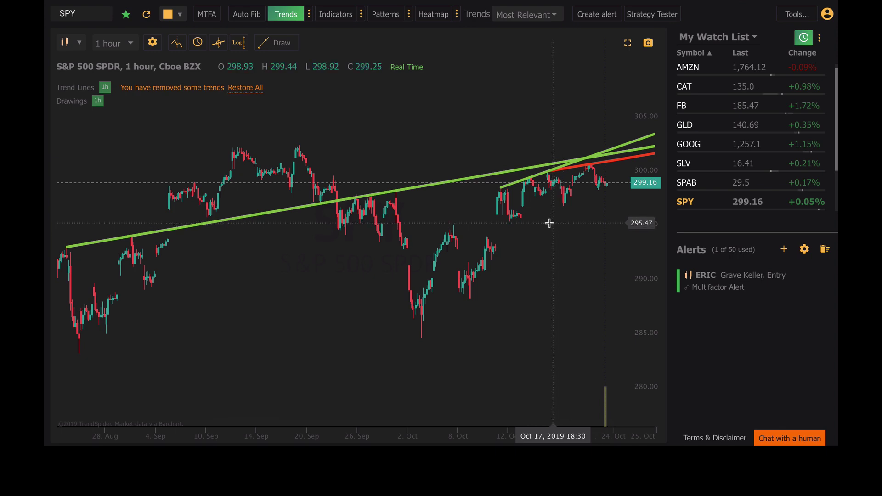
click(243, 89)
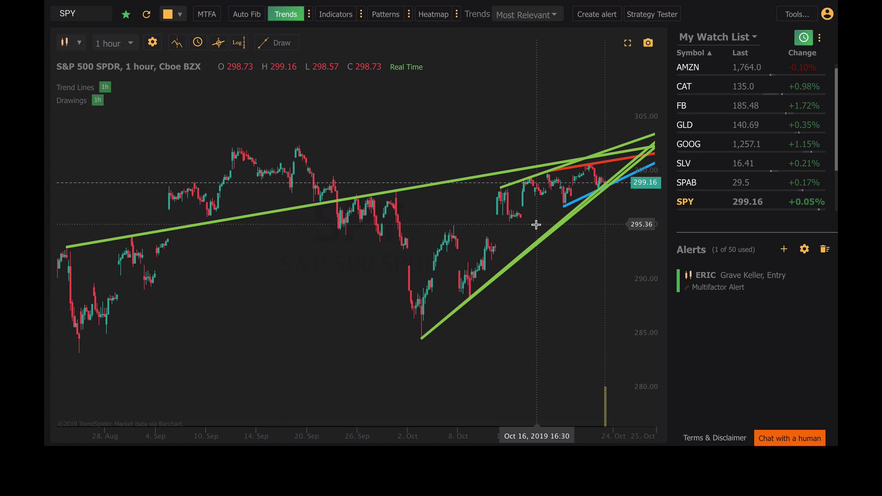
Set the trend analysis type back to Original and apply it to the chart
click(309, 14)
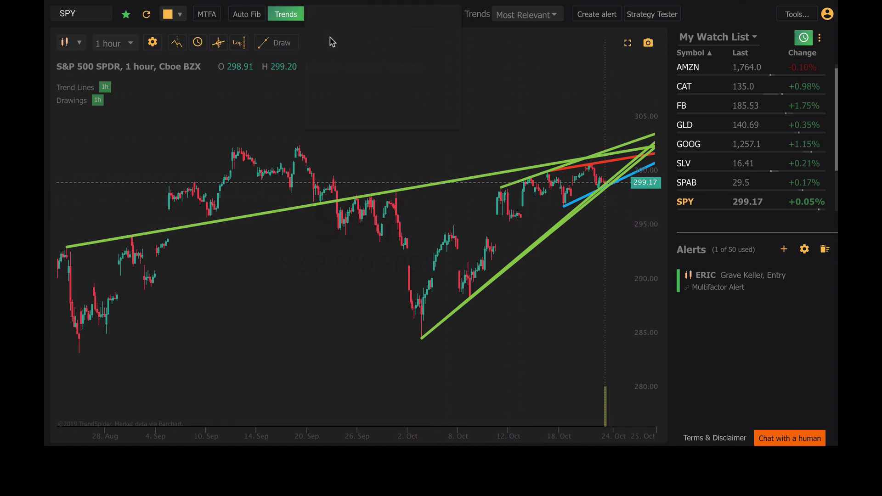
click(444, 52)
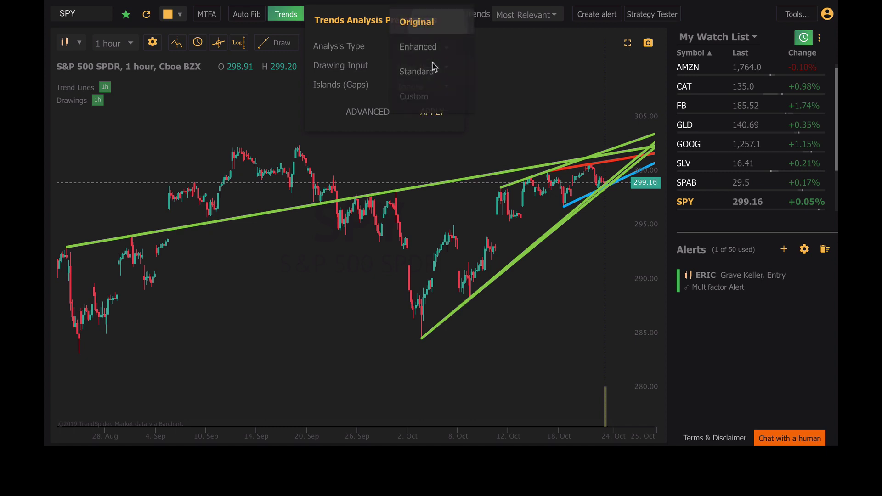
click(416, 21)
click(432, 112)
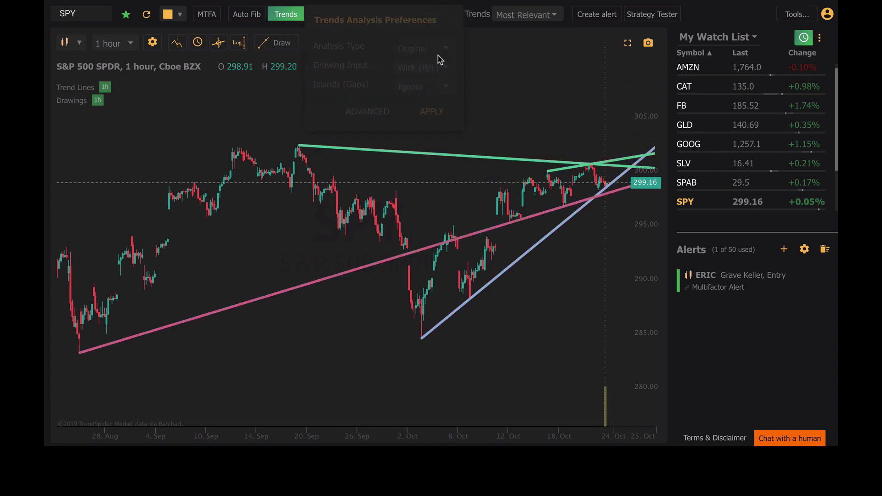
Set the trend drawing input to Body (O/C) and apply it to the chart
click(439, 74)
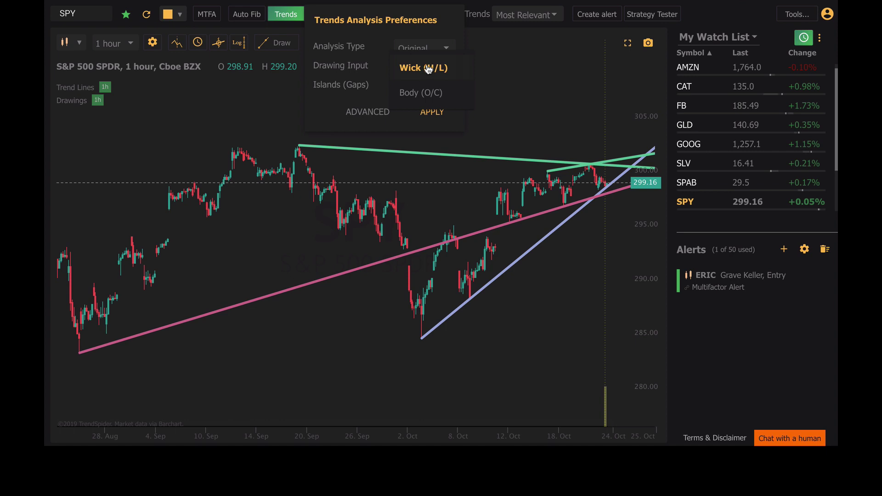
click(428, 95)
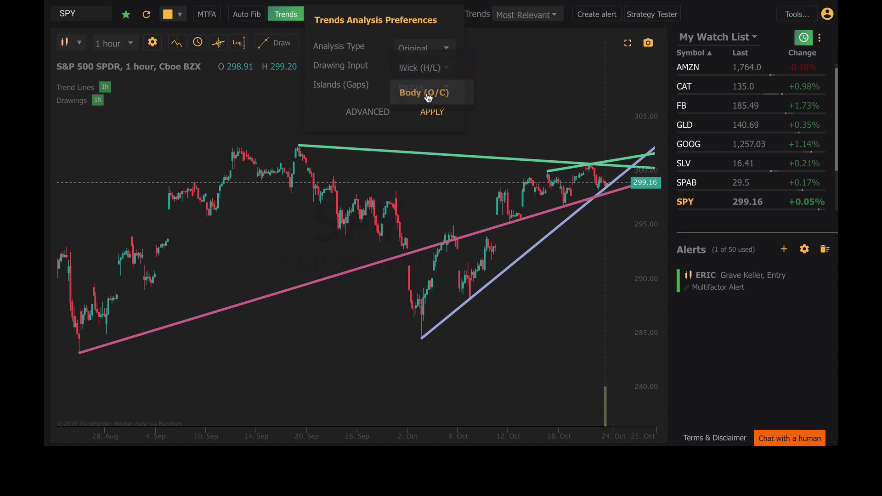
click(431, 111)
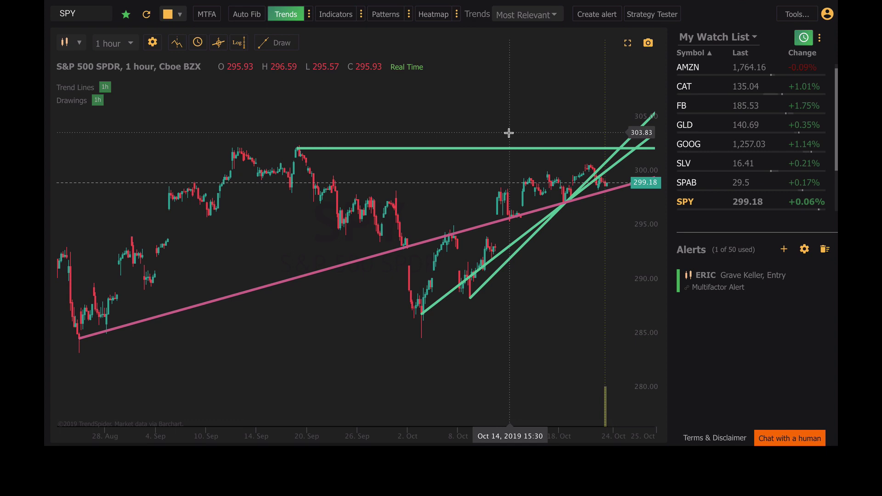
Set the trend drawing input back to Wick (H/L) and apply it to the chart
click(309, 14)
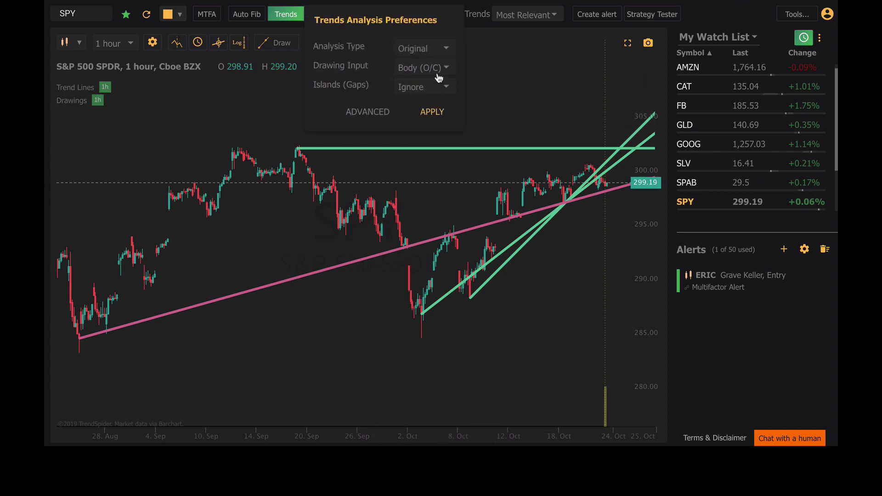
click(444, 69)
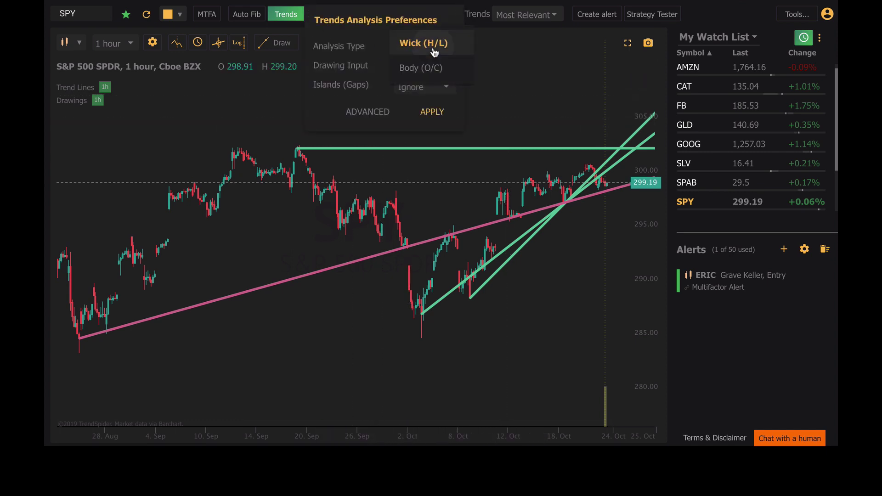
click(434, 52)
click(434, 112)
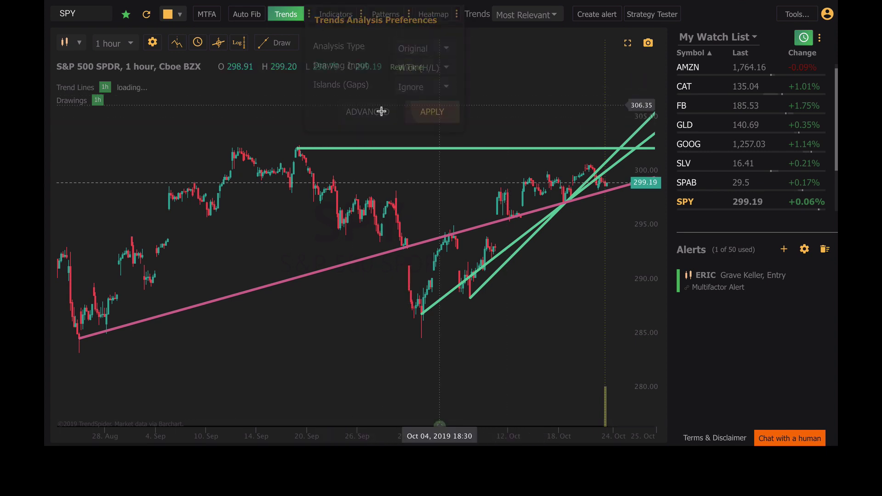
Set the trend analysis handling of islands (gaps) to Respect and apply it to the chart
click(310, 17)
click(421, 86)
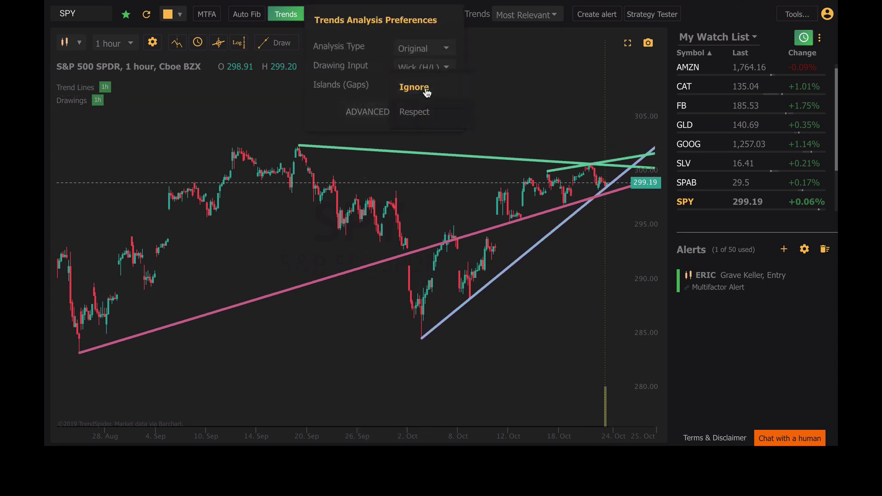
click(419, 113)
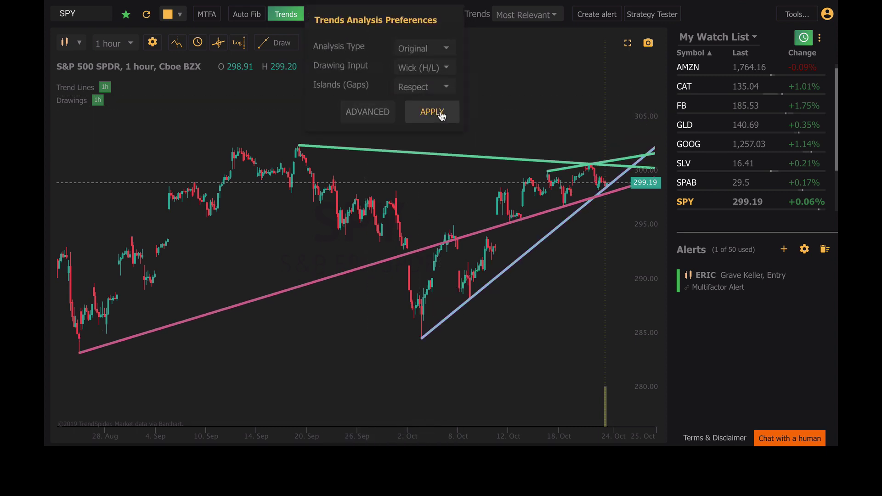
click(440, 113)
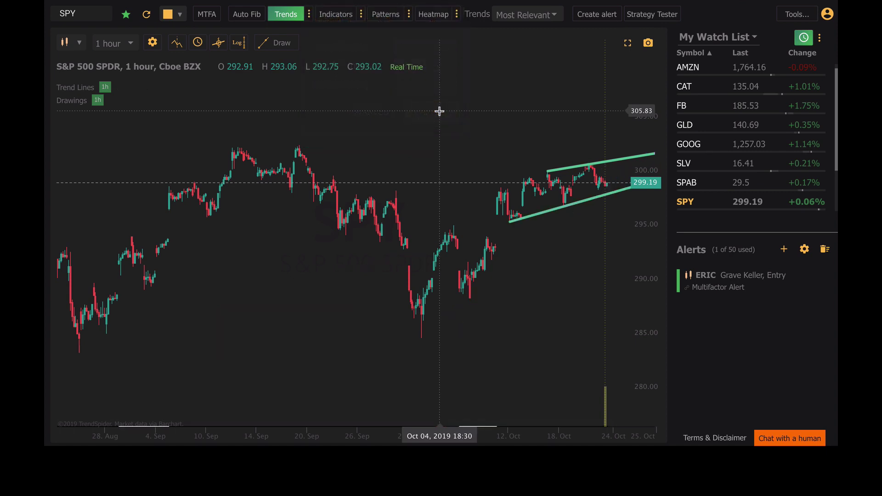
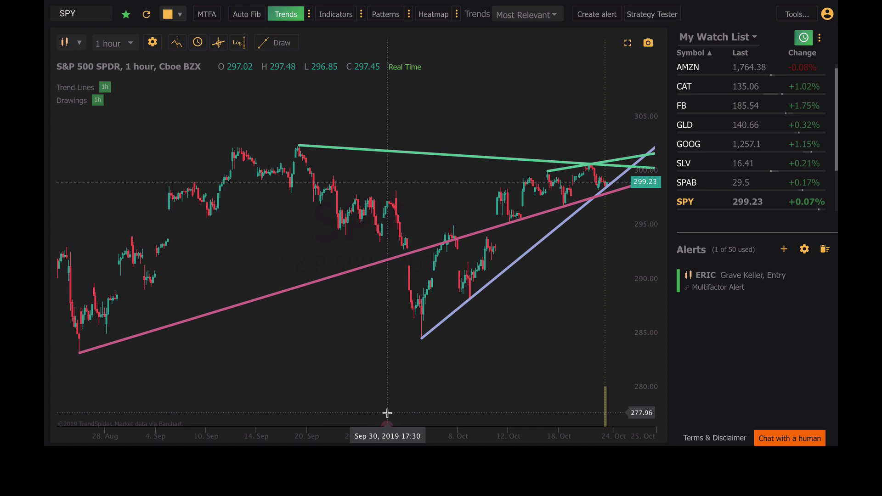
Load the FB chart from the watch list and set its timeframe to 10 minutes
mouse_move(605, 411)
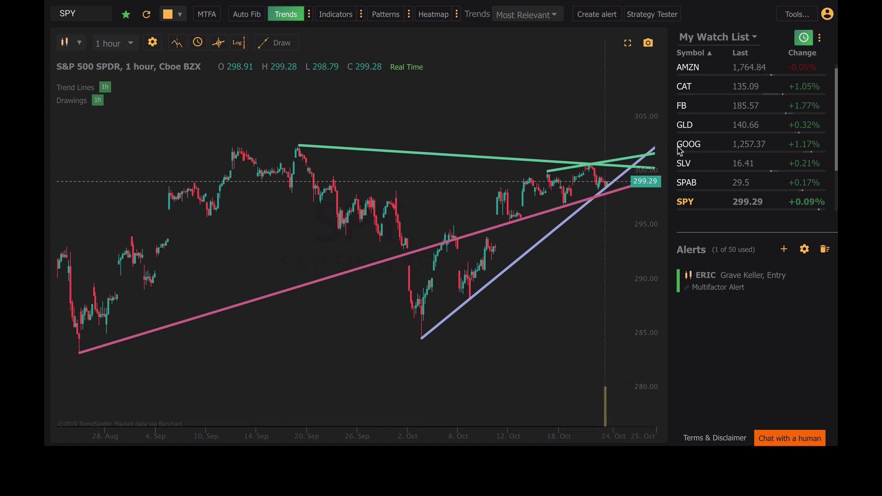
click(683, 111)
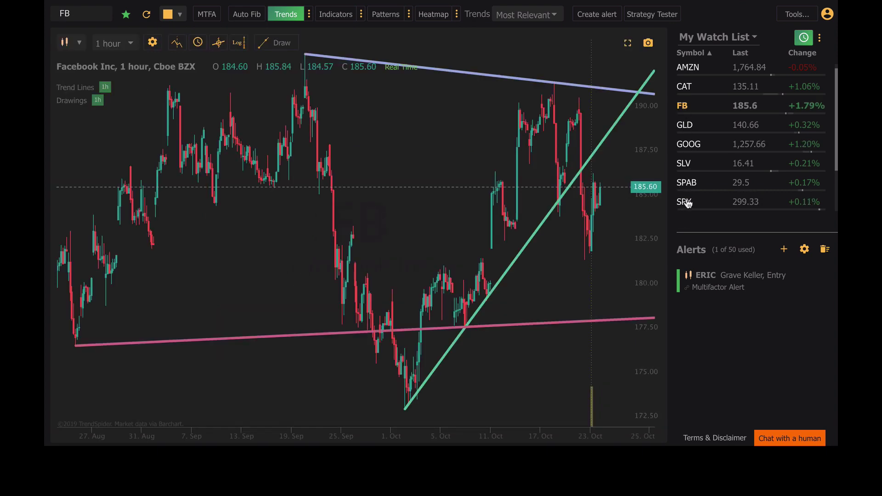
click(113, 44)
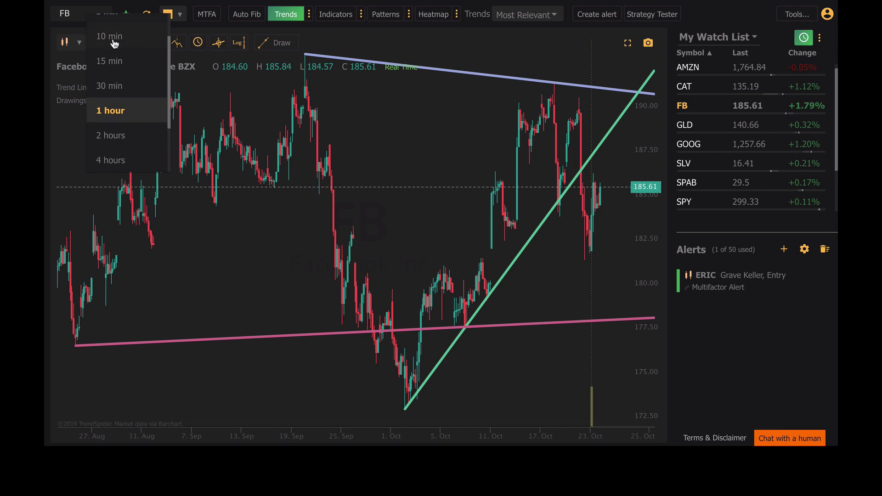
click(110, 42)
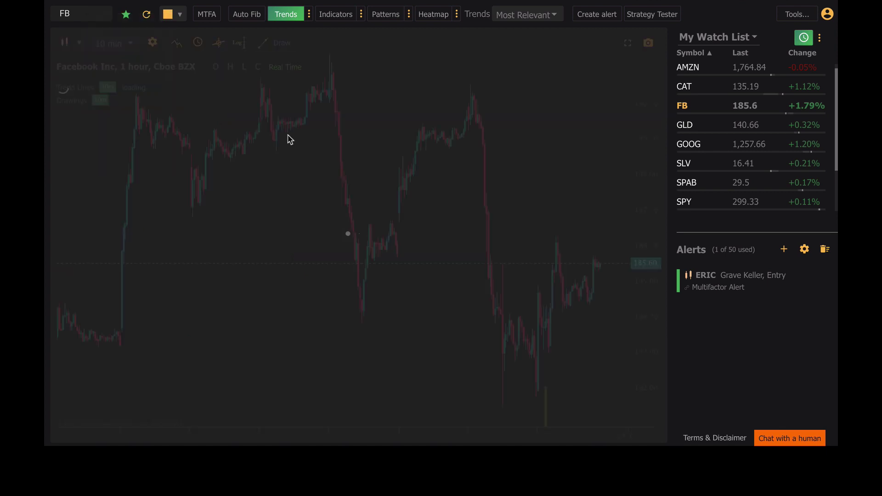
scroll(462, 235, up, 2)
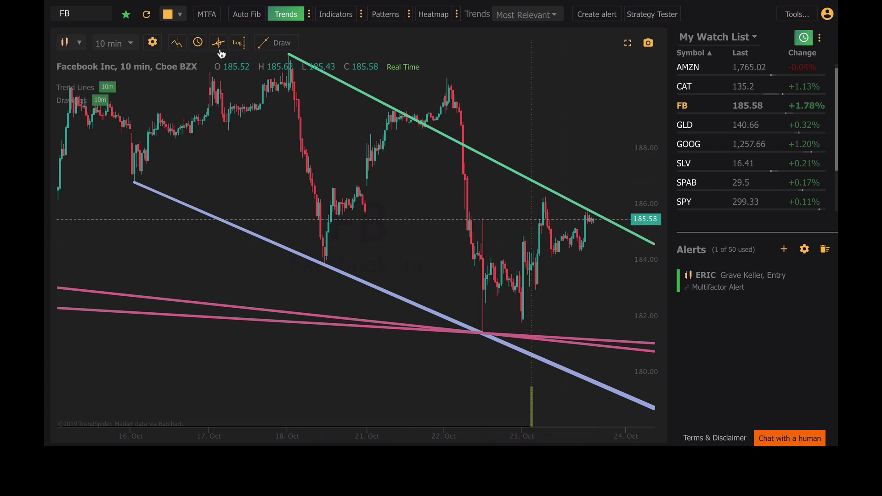
Switch the FB chart to the 5-minute timeframe
click(133, 45)
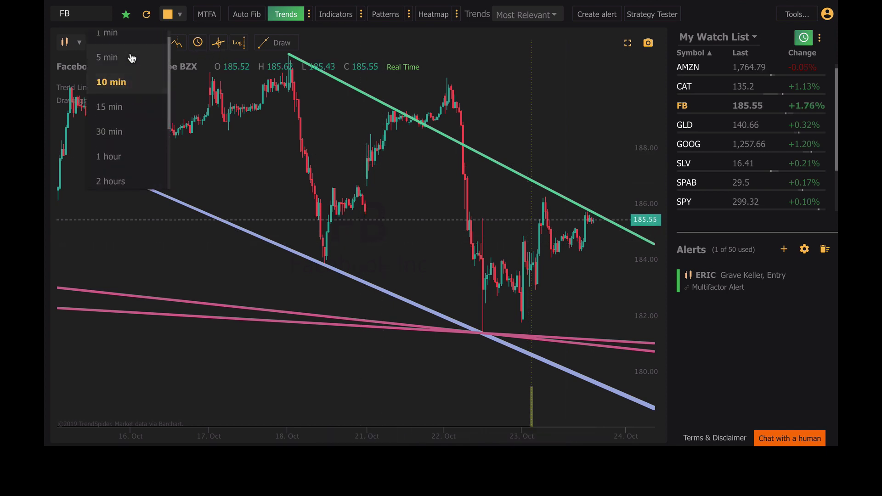
click(131, 57)
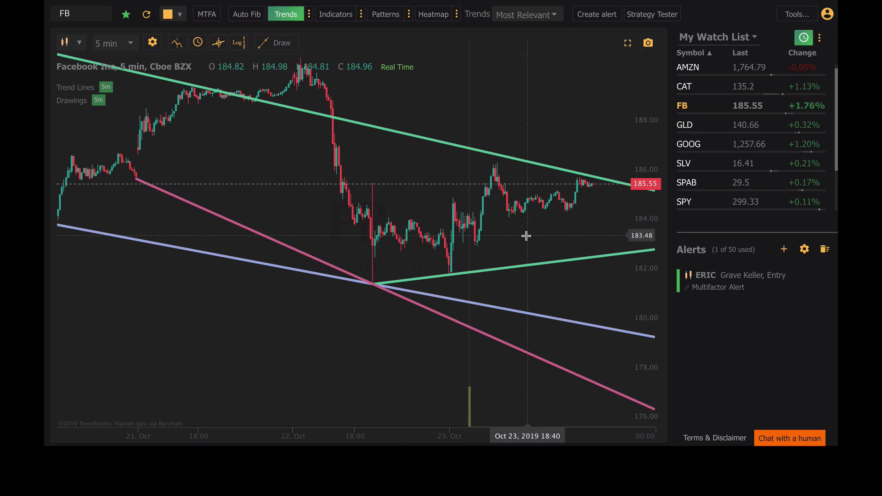
Adjust the visible date range of the 5-minute FB chart and compress its price scale to examine the trend lines
mouse_move(469, 409)
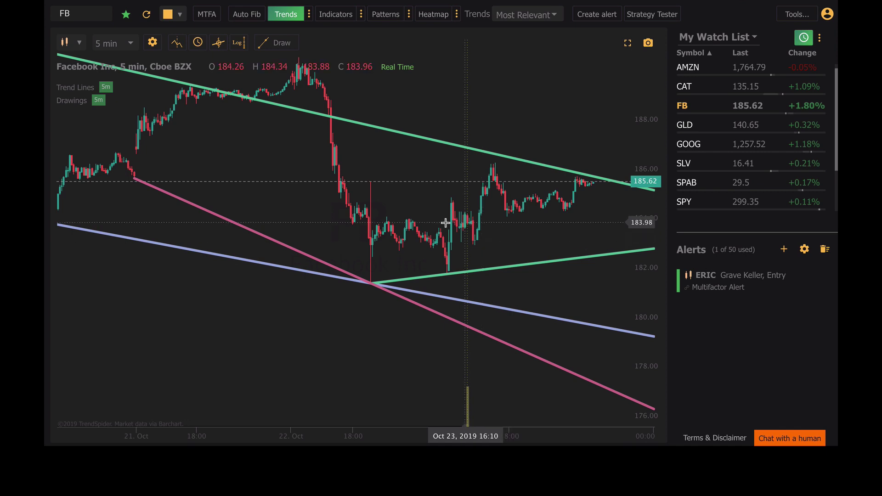
scroll(310, 199, down, 5)
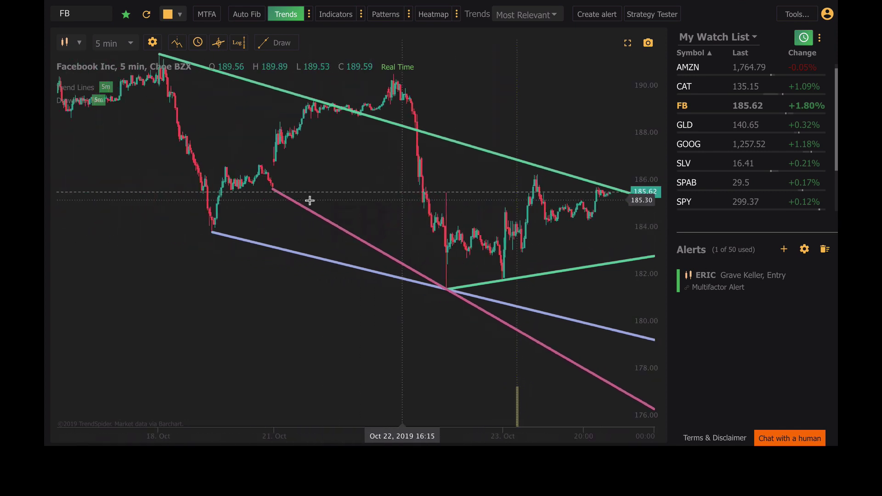
scroll(168, 112, down, 1)
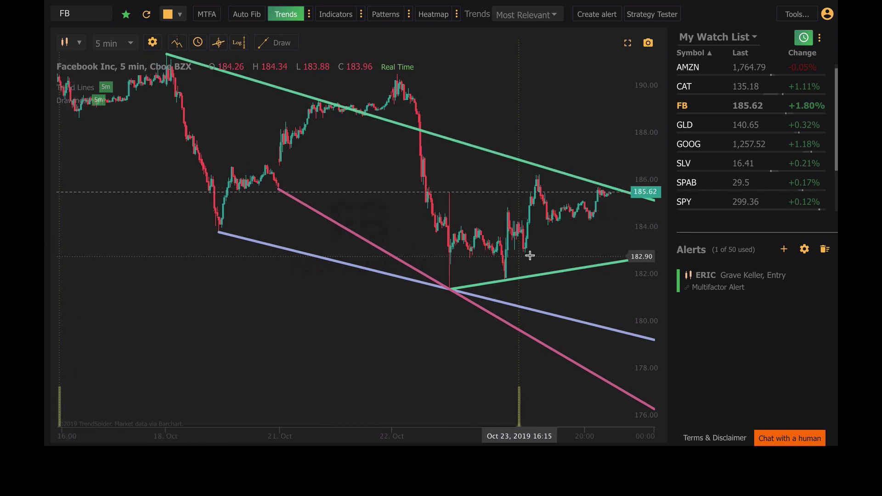
scroll(583, 247, up, 3)
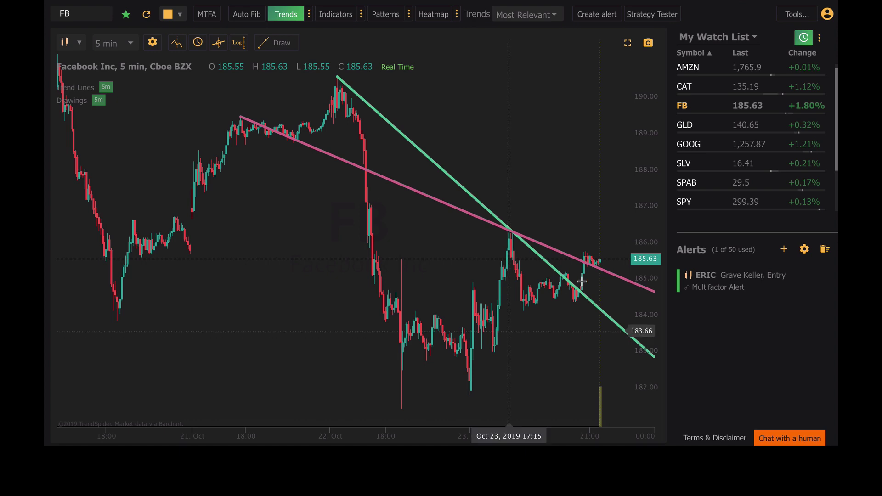
drag(652, 246, 652, 272)
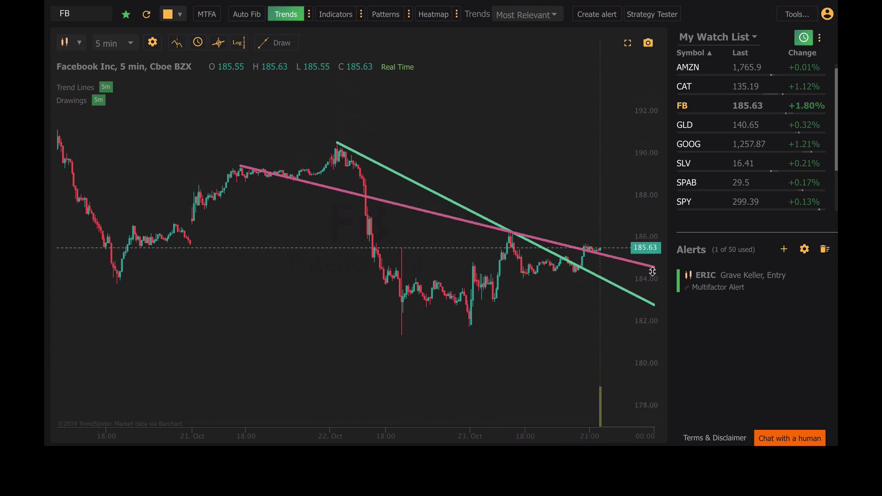
scroll(577, 208, down, 2)
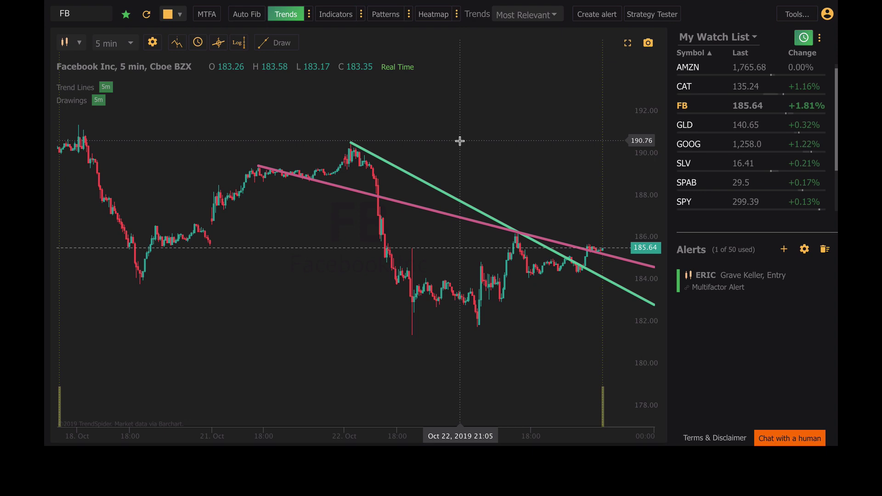
Open the live support chat and close it again
click(795, 438)
click(814, 77)
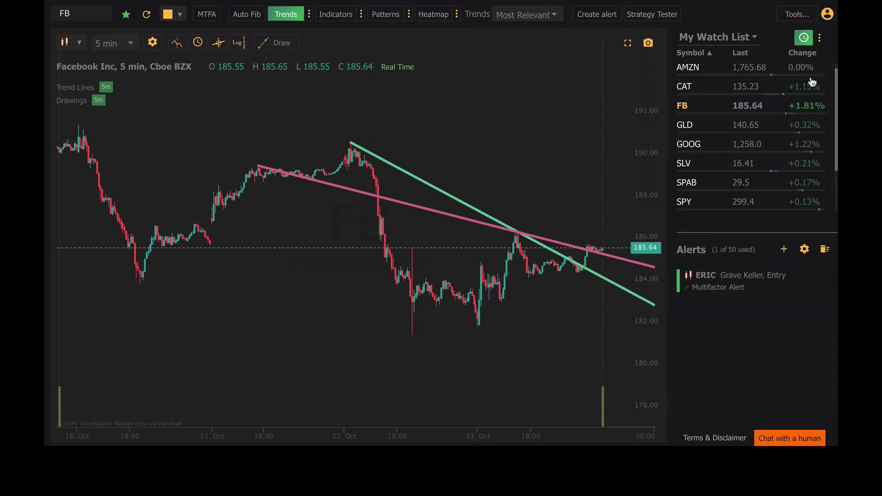